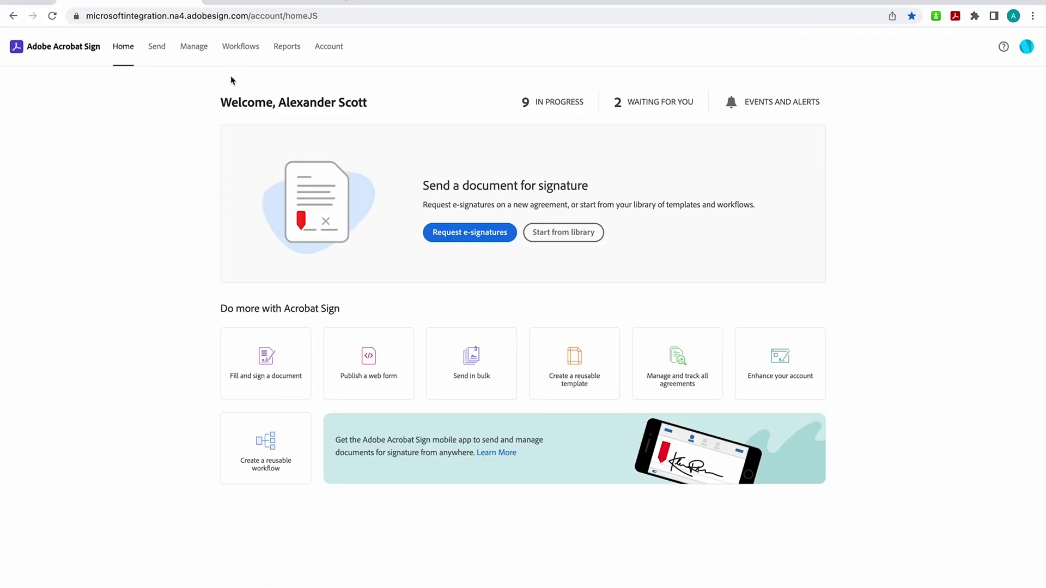
- From Account > Acrobat Sign API, open the REST API Version 6 Methods documentation
{"action": "left_click", "coordinate": [330, 47]}
{"action": "scroll", "coordinate": [82, 491], "scroll_direction": "down", "scroll_amount": 5}
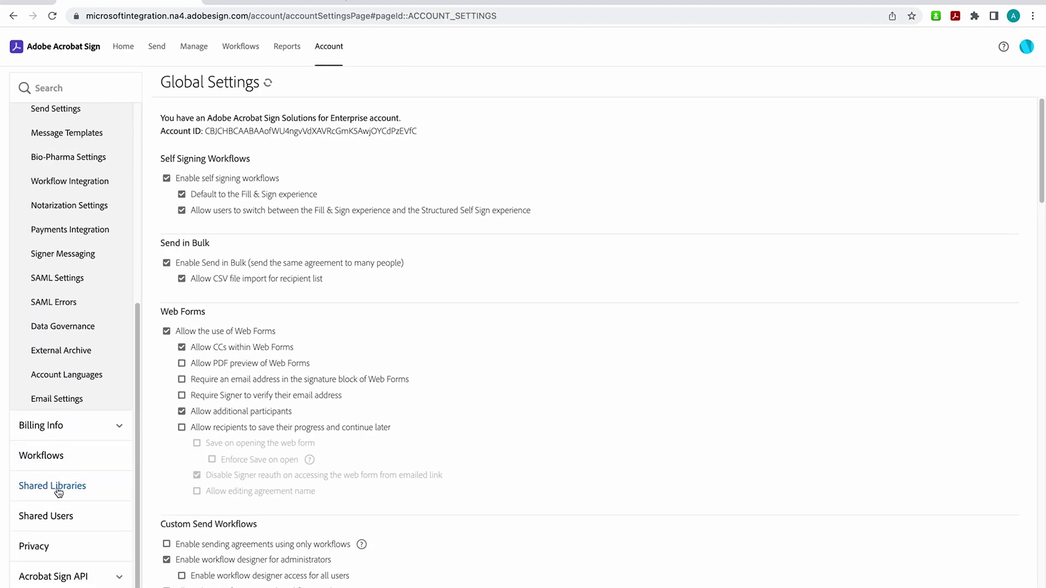
{"action": "left_click", "coordinate": [52, 578]}
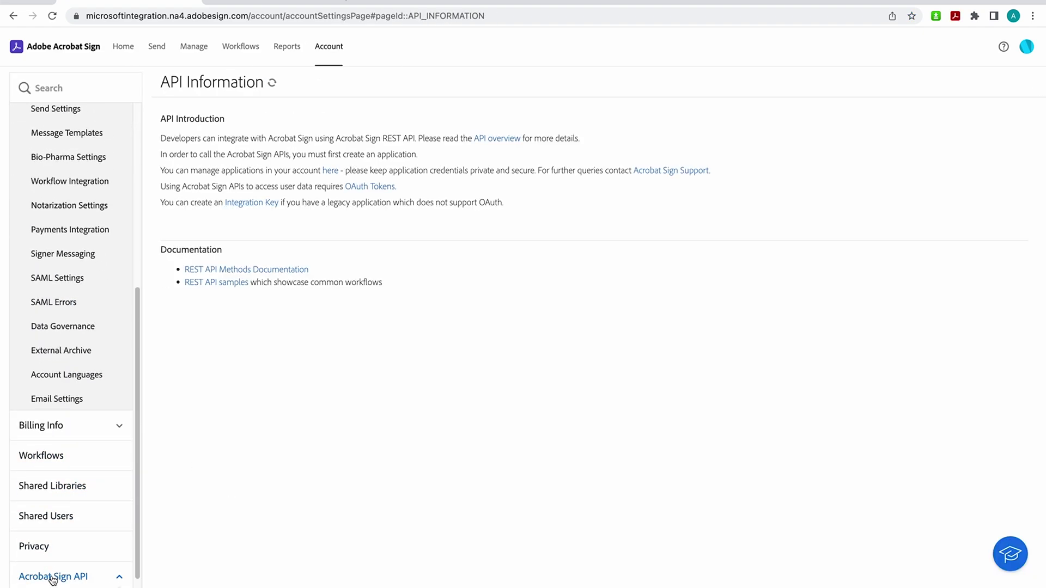
{"action": "left_click", "coordinate": [198, 271]}
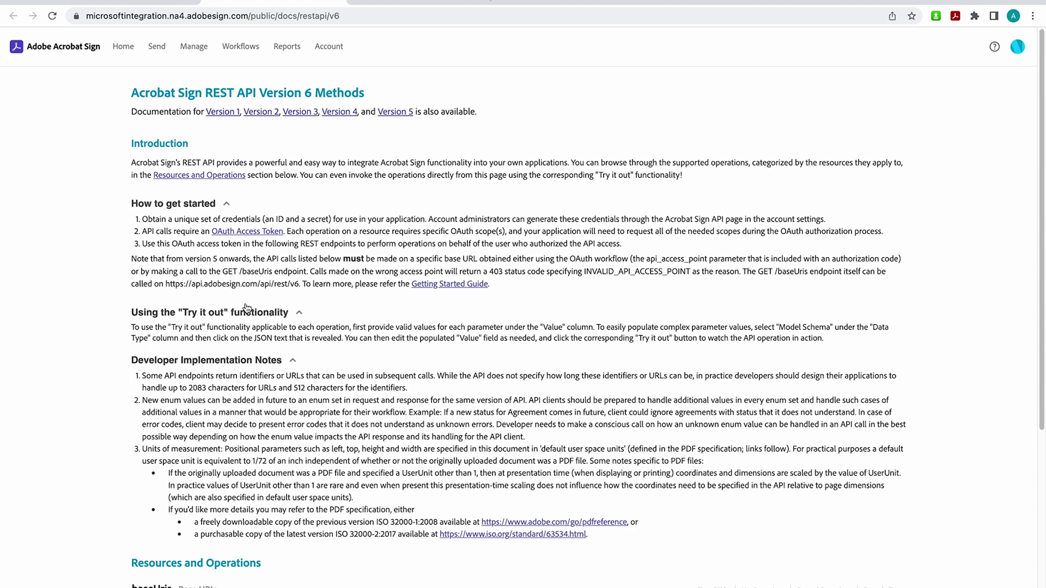
- Expand the agreements resource under Resources and Operations to list its operations
{"action": "scroll", "coordinate": [262, 327], "scroll_direction": "down", "scroll_amount": 5}
{"action": "scroll", "coordinate": [212, 337], "scroll_direction": "up", "scroll_amount": 1}
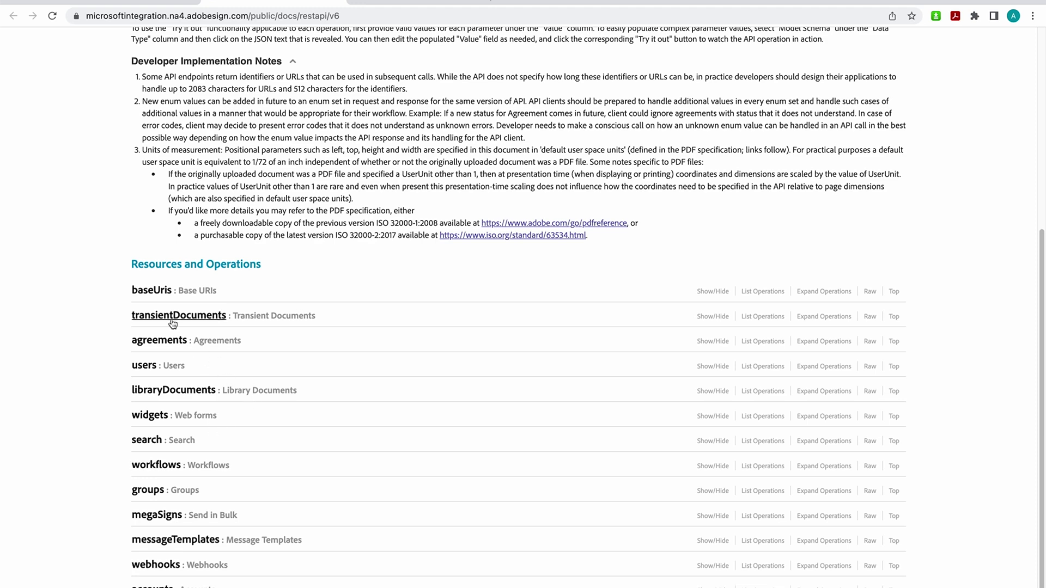
{"action": "left_click", "coordinate": [163, 342]}
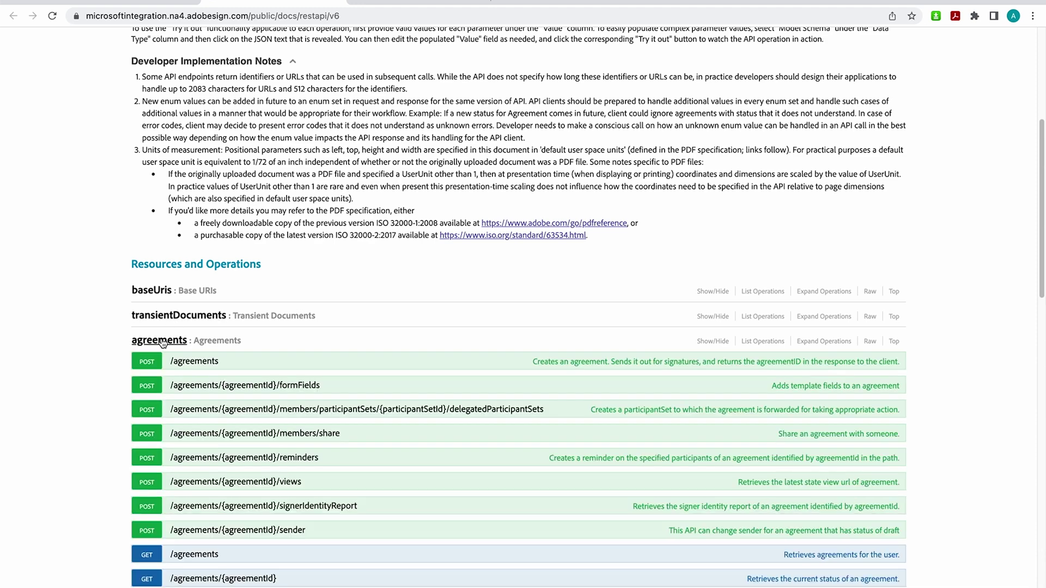
{"action": "scroll", "coordinate": [182, 376], "scroll_direction": "down", "scroll_amount": 4}
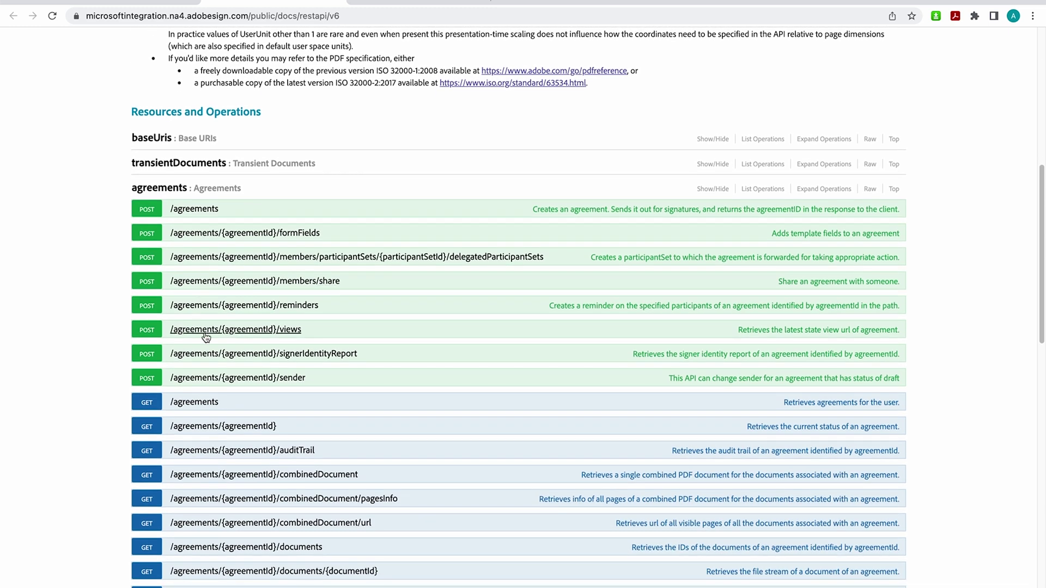
{"action": "scroll", "coordinate": [208, 336], "scroll_direction": "down", "scroll_amount": 1}
{"action": "scroll", "coordinate": [207, 517], "scroll_direction": "up", "scroll_amount": 1}
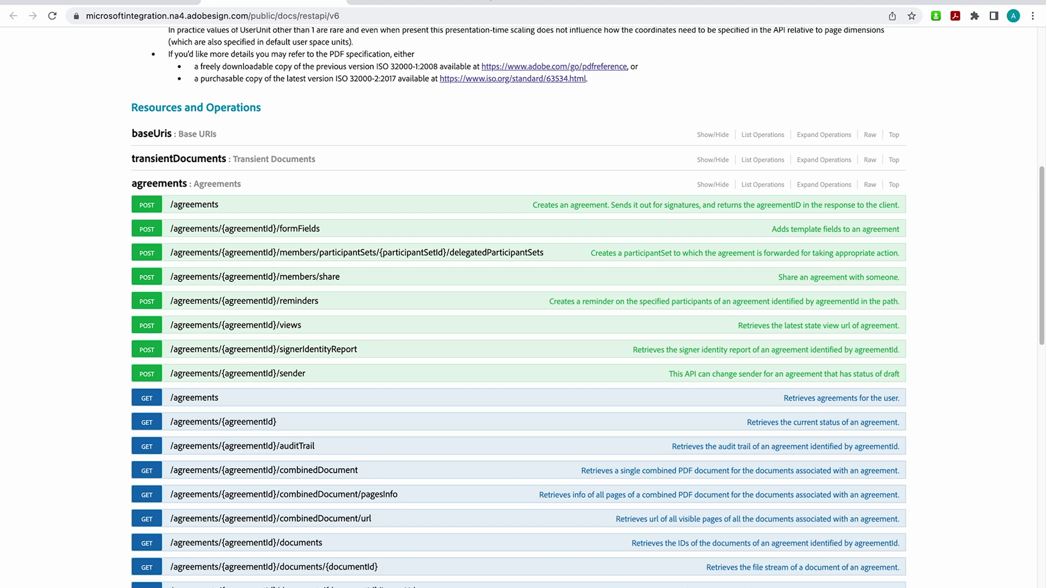
- Collapse the agreements operations list and return to the API Information tab
{"action": "left_click", "coordinate": [174, 185]}
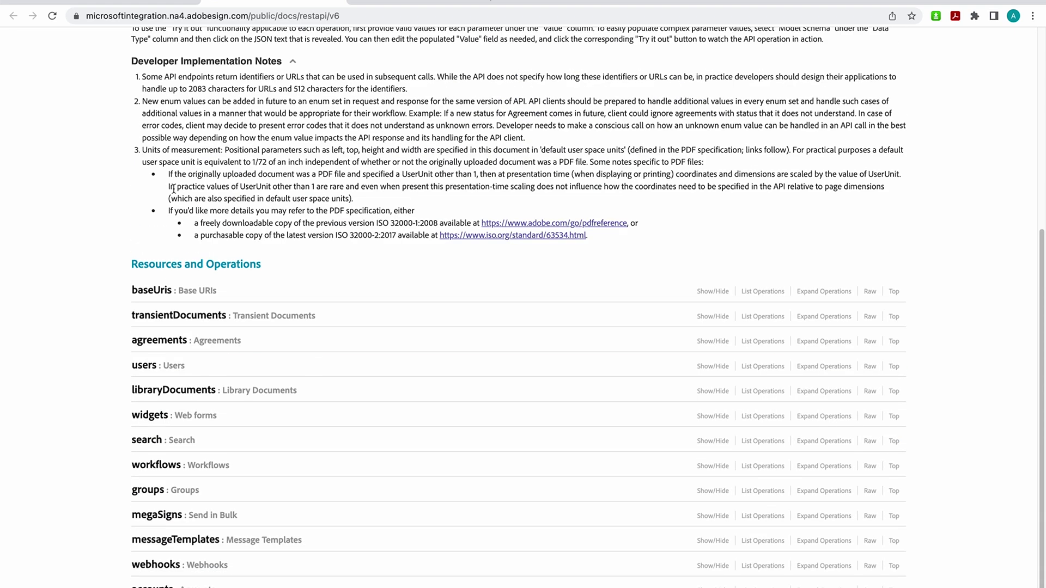
{"action": "scroll", "coordinate": [175, 196], "scroll_direction": "up", "scroll_amount": 2}
{"action": "scroll", "coordinate": [177, 201], "scroll_direction": "up", "scroll_amount": 3}
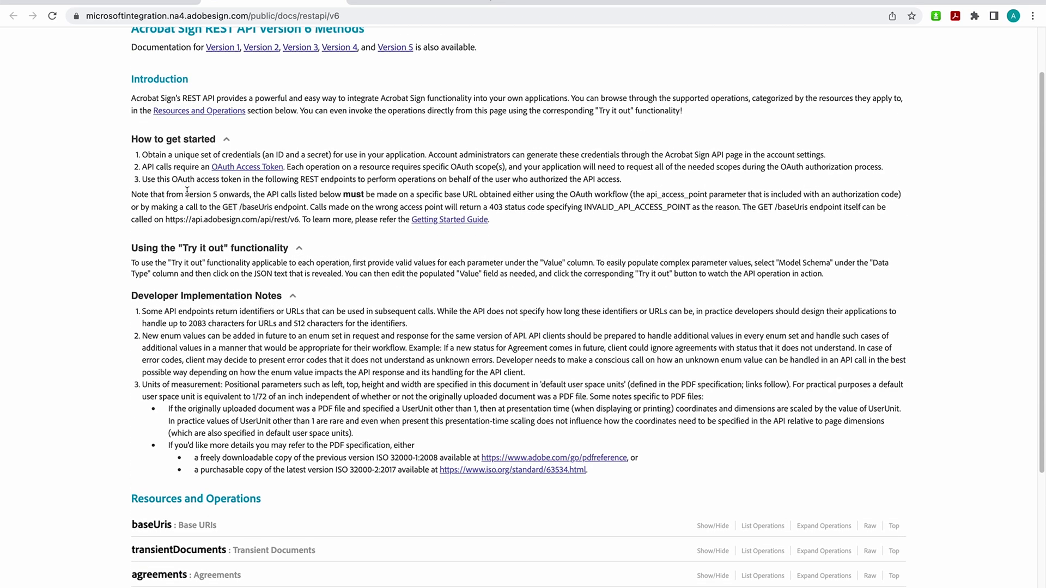
{"action": "left_click", "coordinate": [136, 2]}
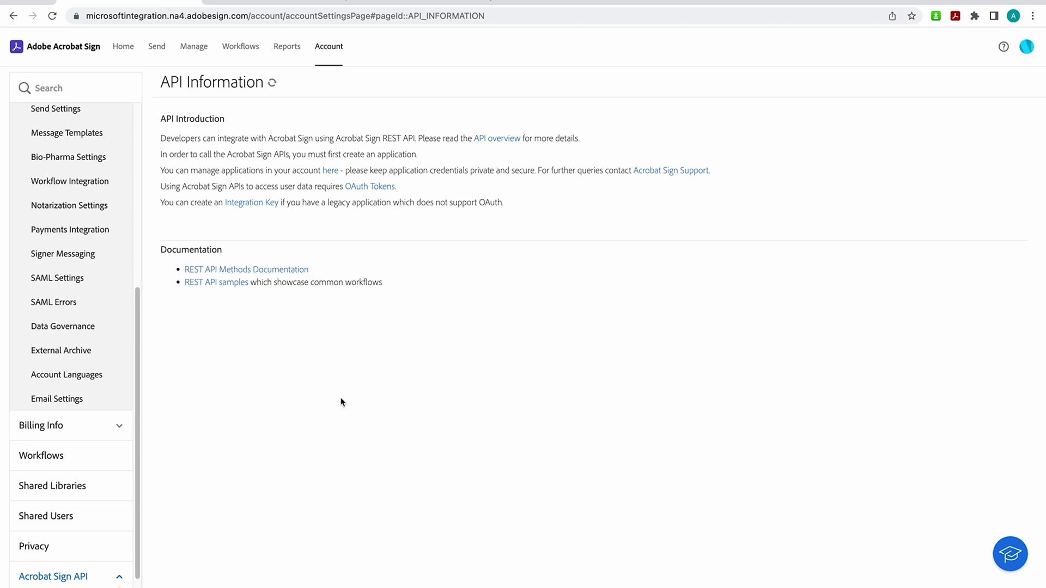
- Start a new agreement and add the suggested contact as the first recipient
{"action": "left_click", "coordinate": [157, 48]}
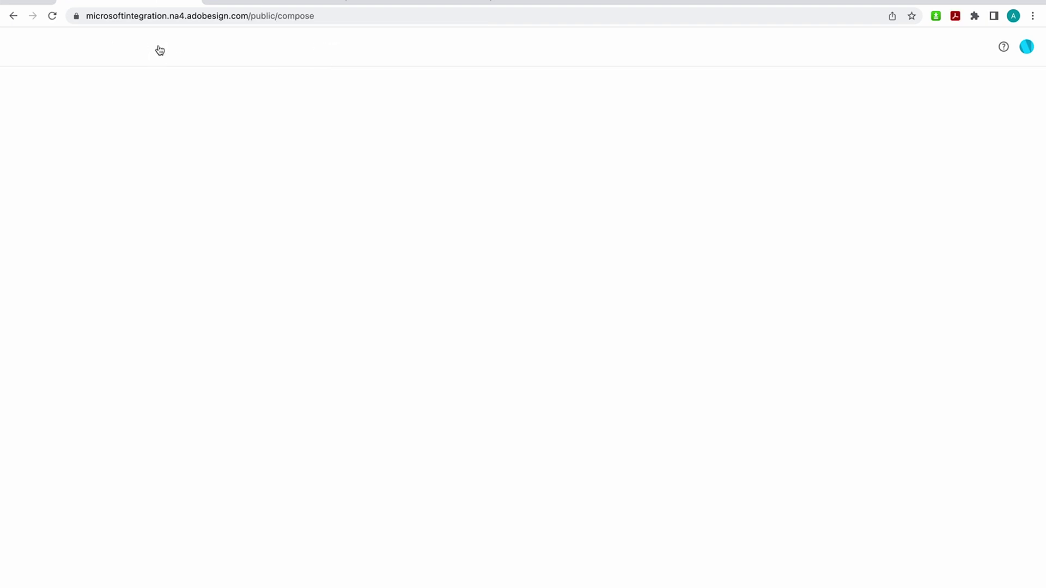
{"action": "type", "text": "jame"}
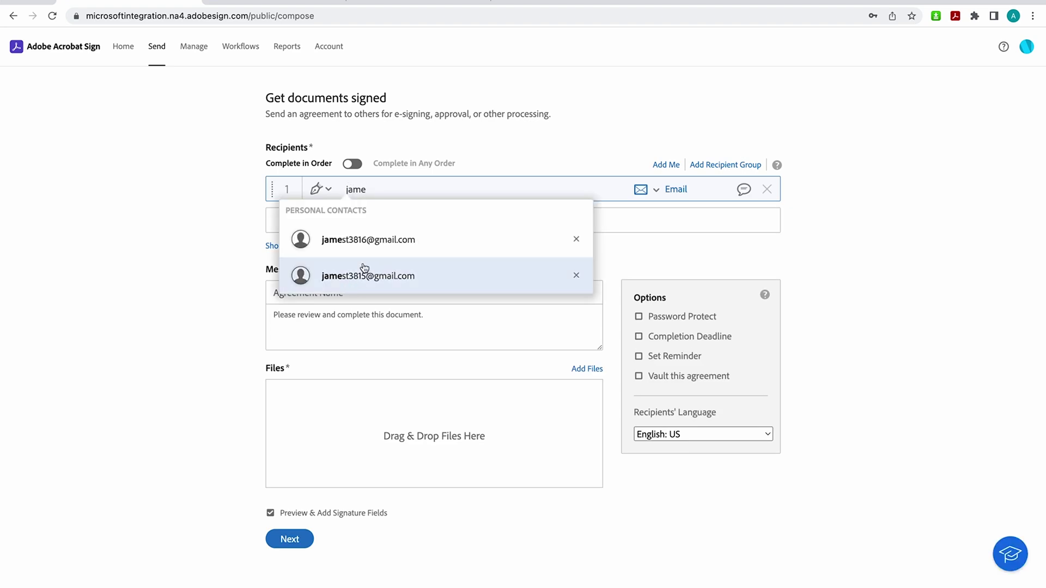
{"action": "left_click", "coordinate": [346, 237]}
- Attach NDA_for_API_V2.pdf from the computer, then go back to the API documentation
{"action": "left_click", "coordinate": [580, 371]}
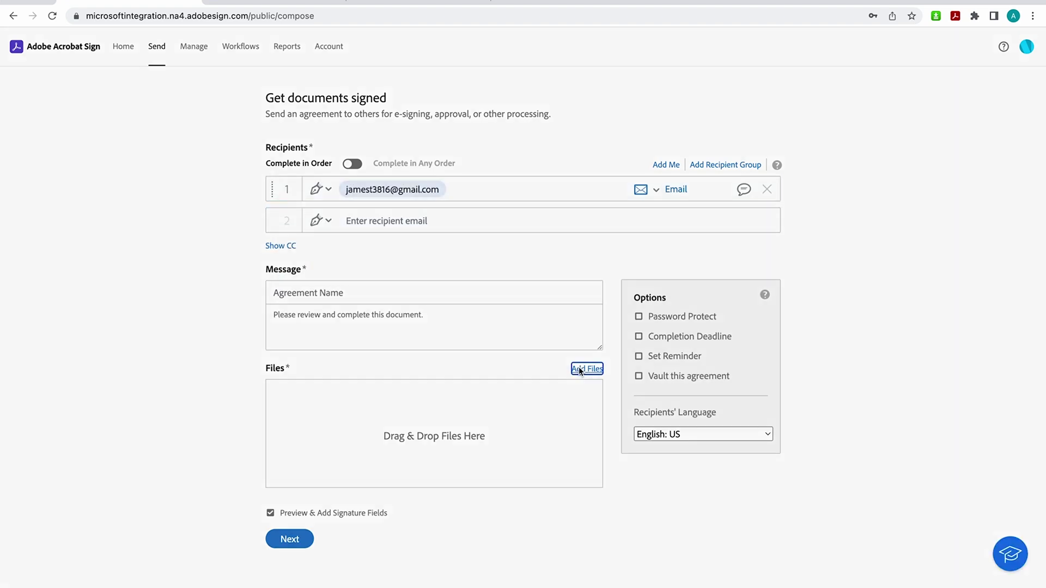
{"action": "left_click", "coordinate": [571, 253]}
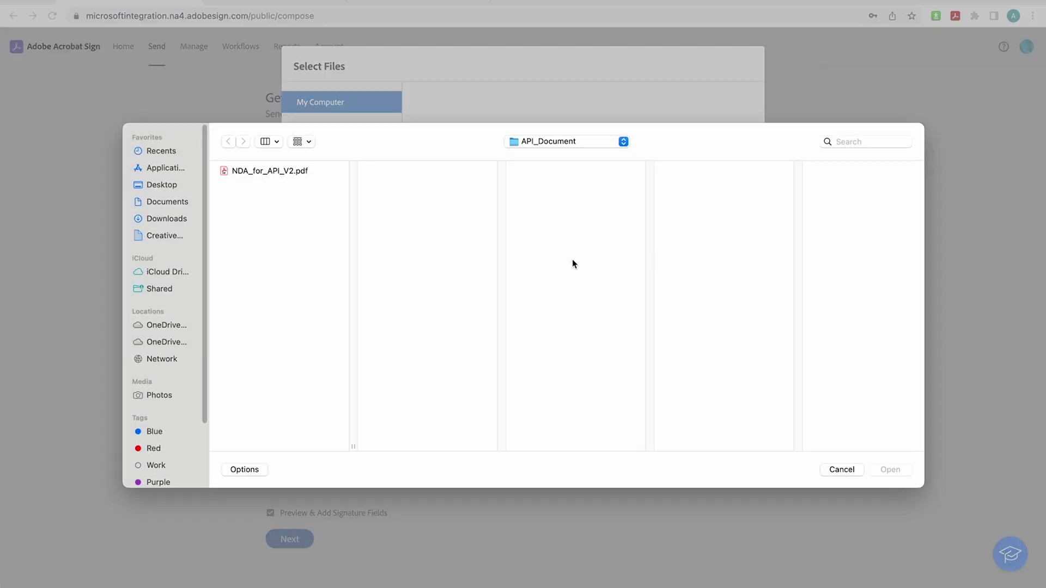
{"action": "left_click", "coordinate": [248, 170]}
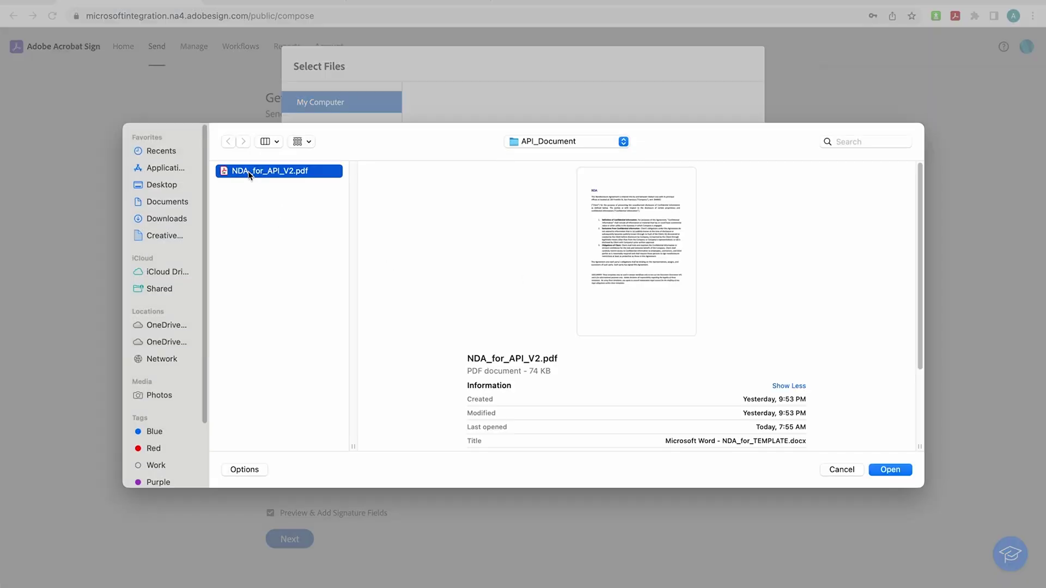
{"action": "left_click", "coordinate": [885, 472]}
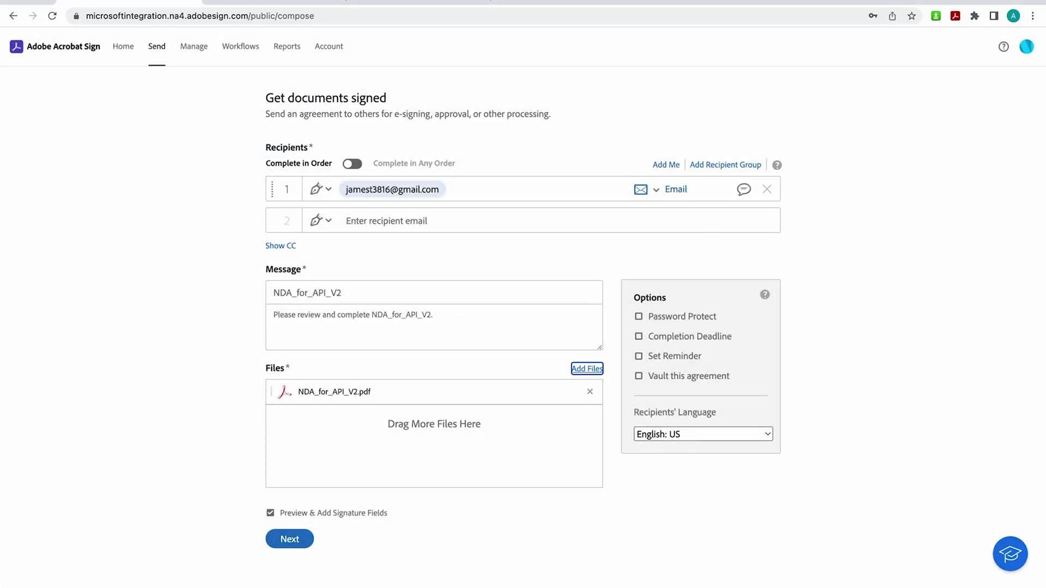
{"action": "left_click", "coordinate": [259, 2]}
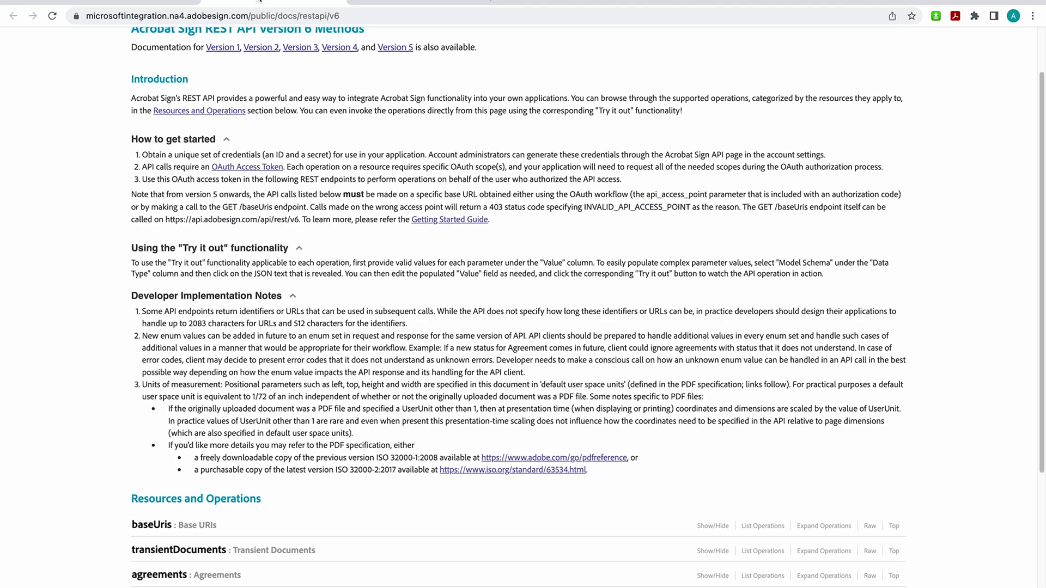
- Expand POST /transientDocuments under transientDocuments and bring up the OAuth access-token scopes dialog
{"action": "scroll", "coordinate": [118, 412], "scroll_direction": "down", "scroll_amount": 3}
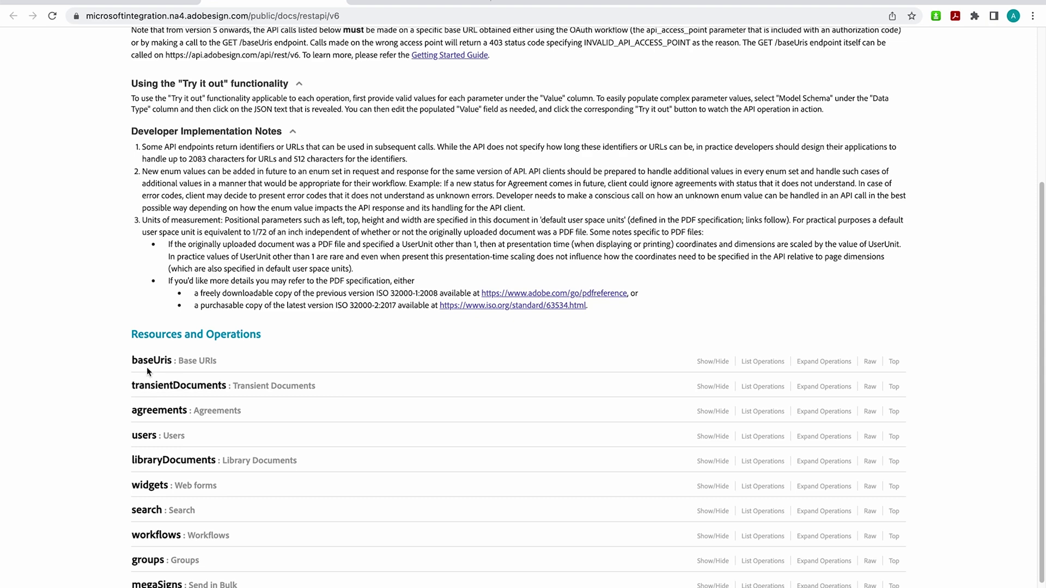
{"action": "left_click", "coordinate": [152, 388]}
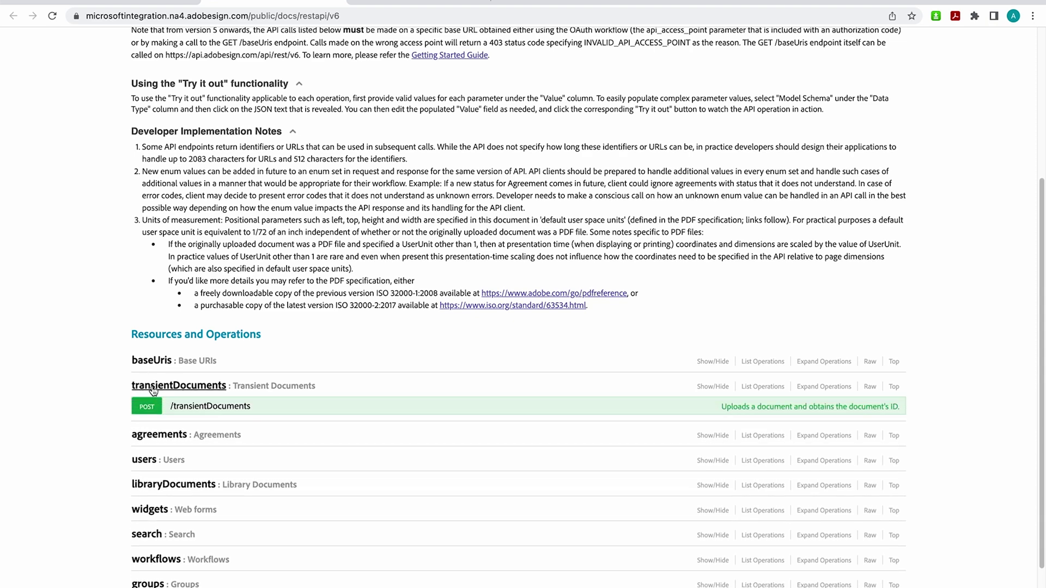
{"action": "left_click", "coordinate": [204, 407]}
{"action": "scroll", "coordinate": [172, 394], "scroll_direction": "down", "scroll_amount": 3}
{"action": "scroll", "coordinate": [166, 385], "scroll_direction": "down", "scroll_amount": 1}
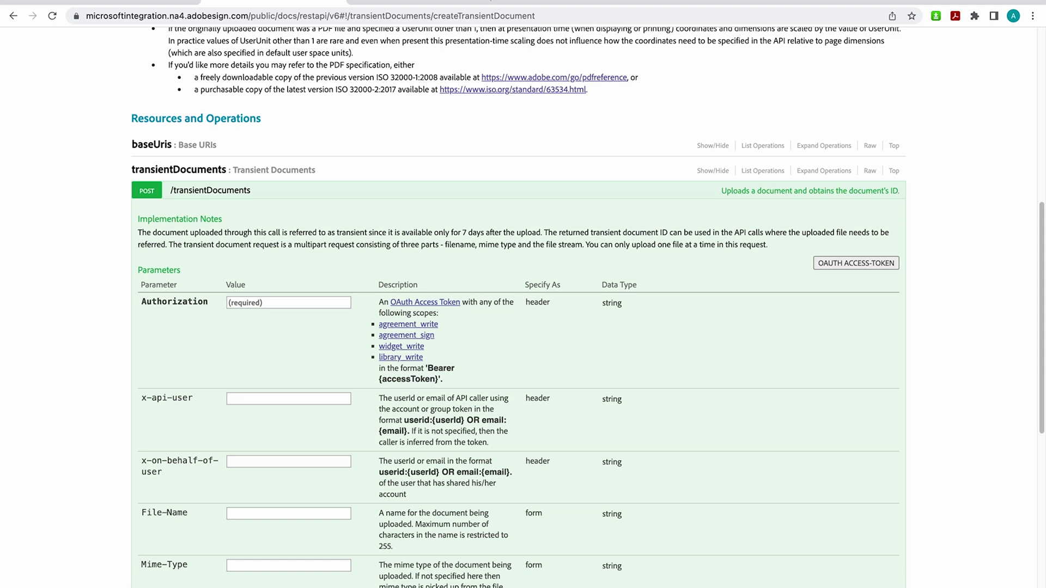
{"action": "left_click", "coordinate": [842, 265]}
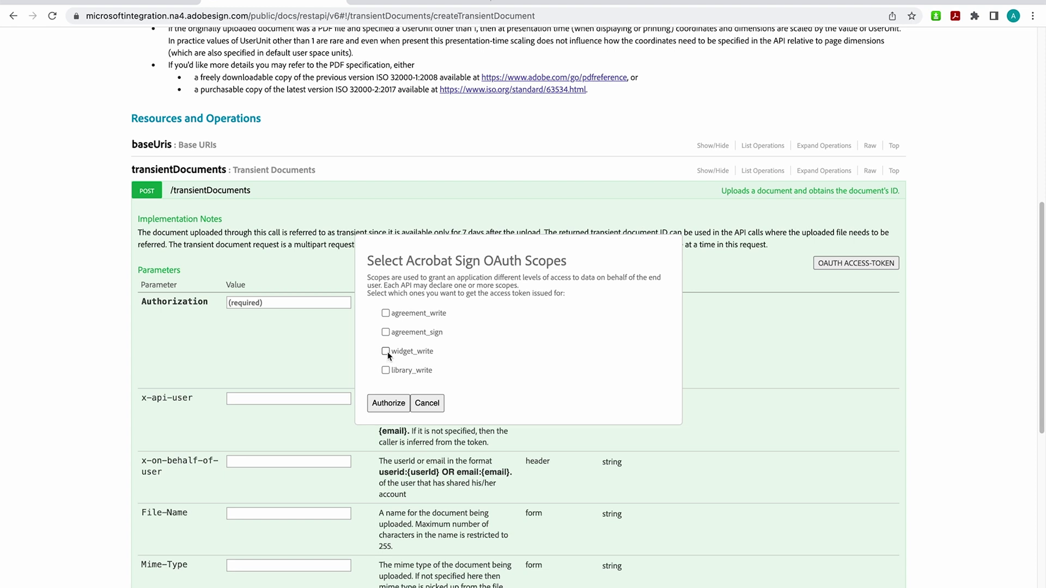
- Authorize agreement_write, agreement_sign, widget_write and library_write scopes to get a Bearer token
{"action": "left_click", "coordinate": [386, 314]}
{"action": "left_click", "coordinate": [386, 333]}
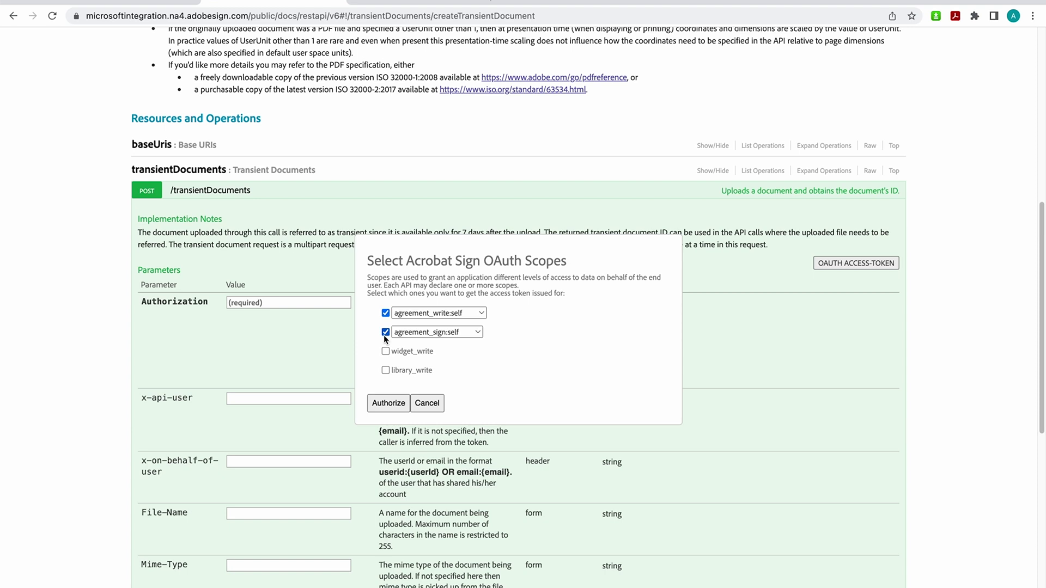
{"action": "left_click", "coordinate": [385, 352]}
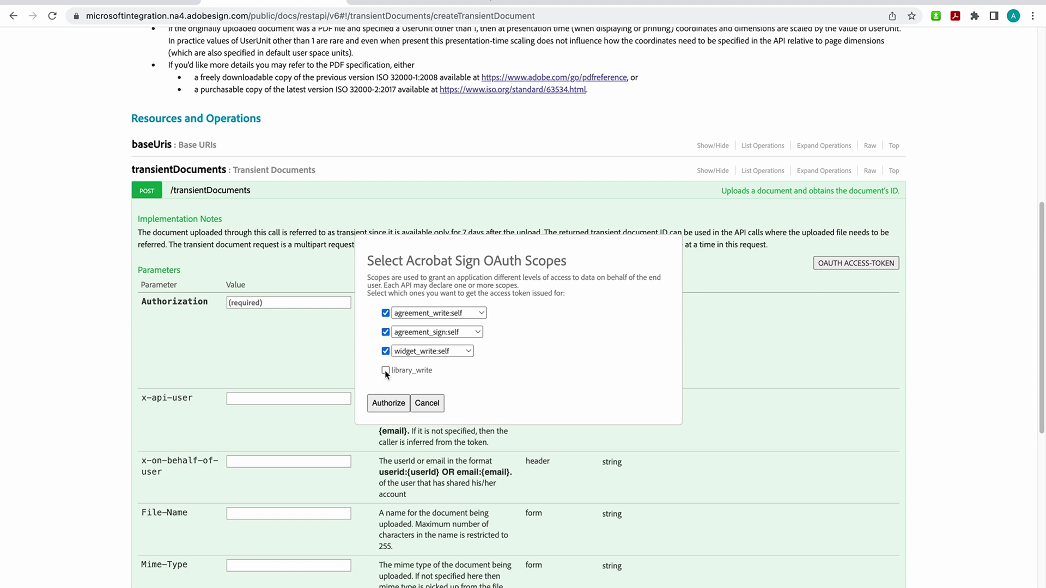
{"action": "left_click", "coordinate": [386, 370]}
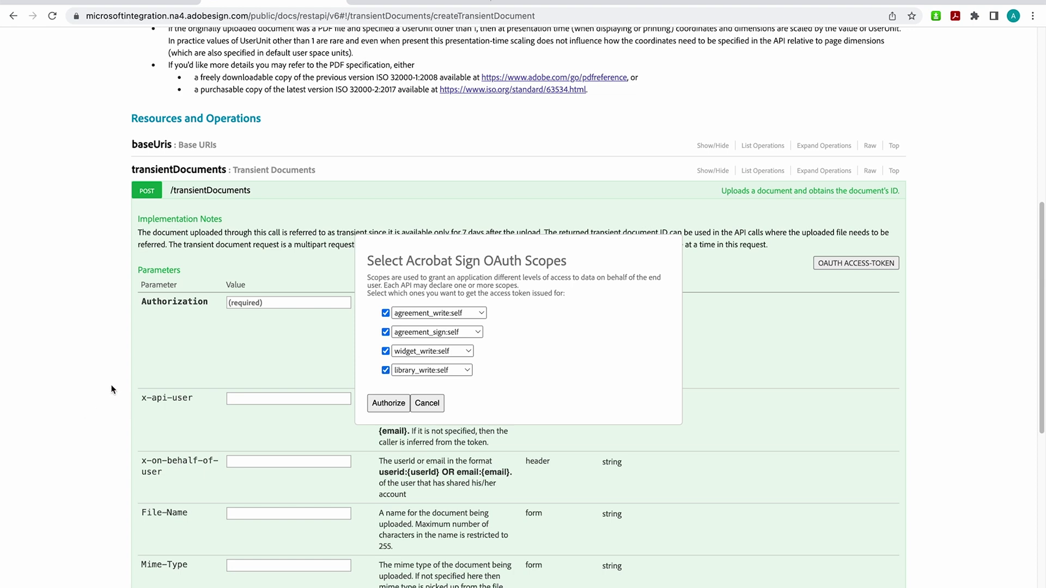
{"action": "left_click", "coordinate": [389, 403]}
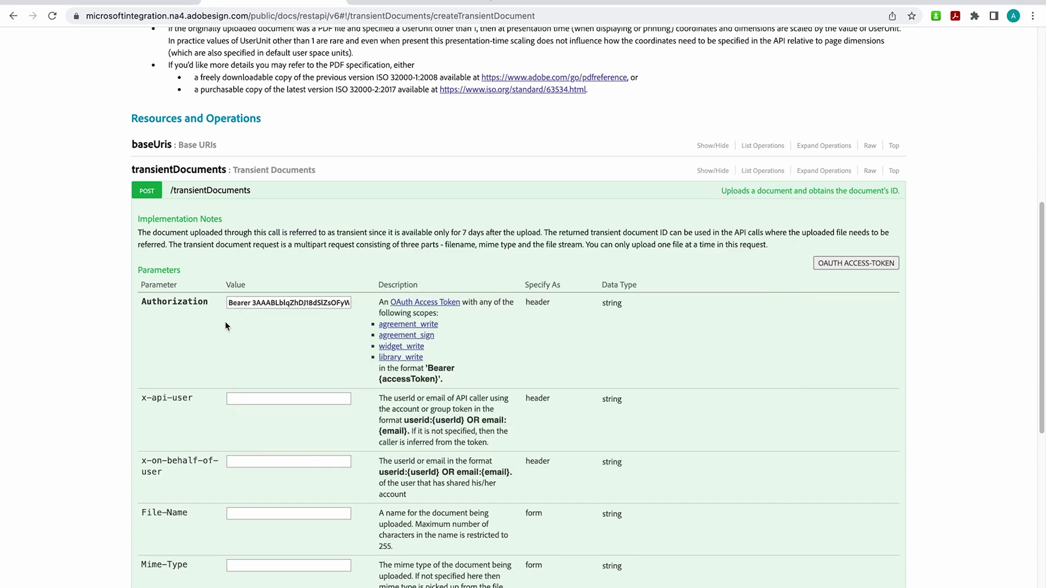
- Choose NDA_for_API_V2.pdf as the upload file and run the transientDocuments request with Try it out!
{"action": "scroll", "coordinate": [230, 325], "scroll_direction": "down", "scroll_amount": 3}
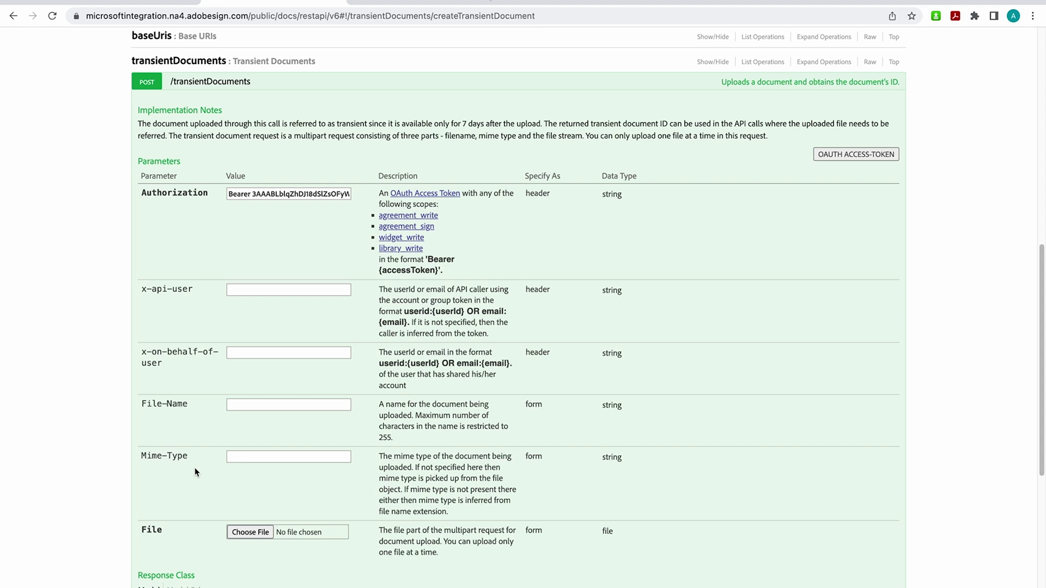
{"action": "scroll", "coordinate": [194, 561], "scroll_direction": "down", "scroll_amount": 4}
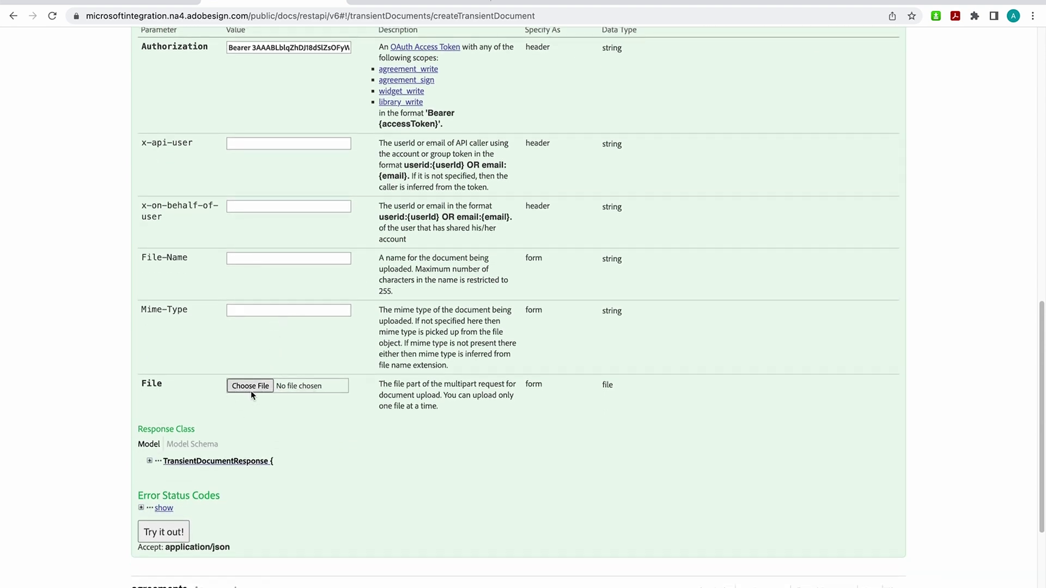
{"action": "left_click", "coordinate": [248, 385]}
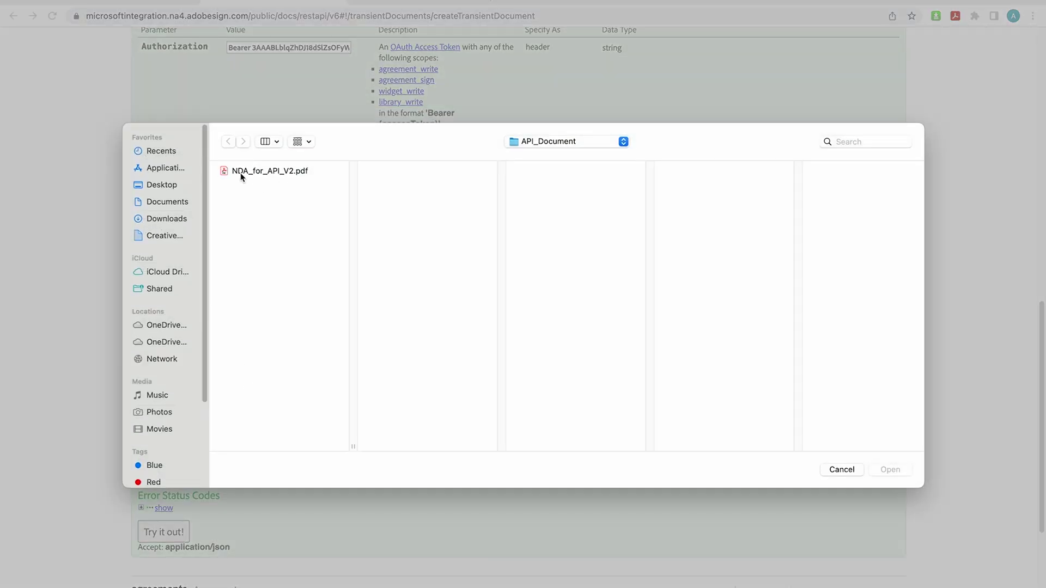
{"action": "left_click", "coordinate": [260, 173]}
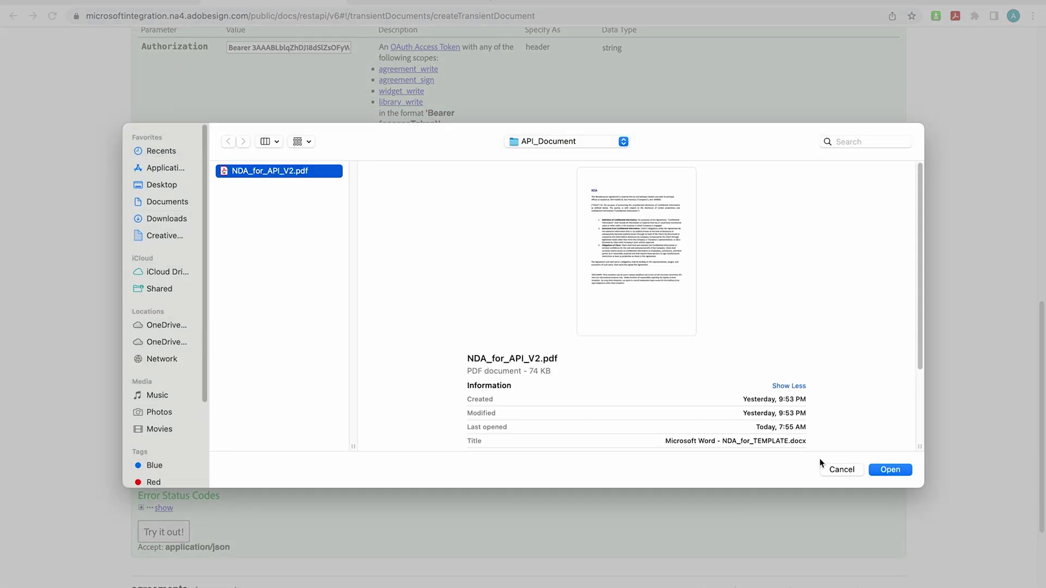
{"action": "left_click", "coordinate": [889, 470]}
{"action": "scroll", "coordinate": [216, 422], "scroll_direction": "down", "scroll_amount": 3}
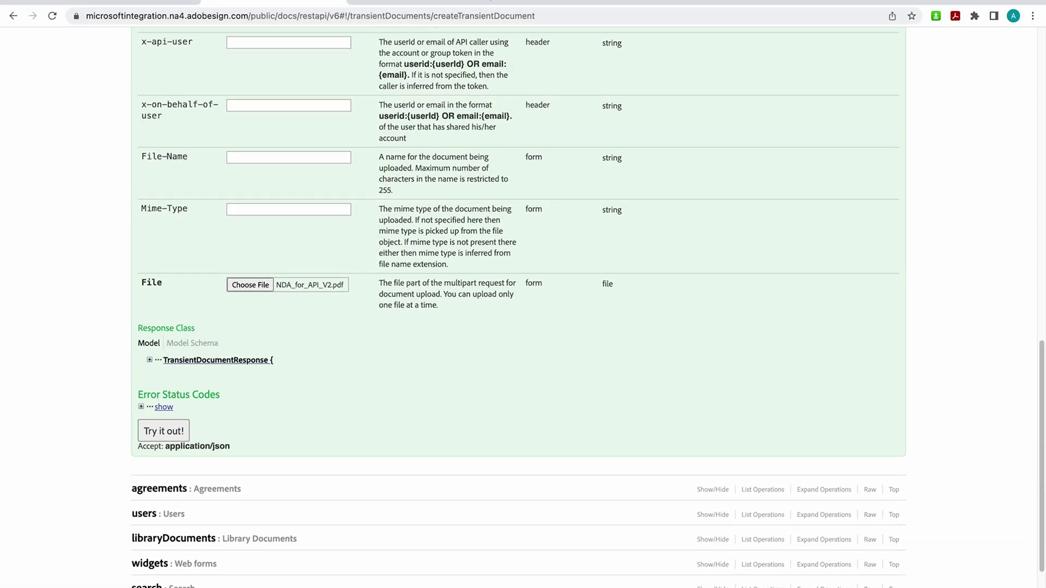
{"action": "left_click", "coordinate": [159, 433]}
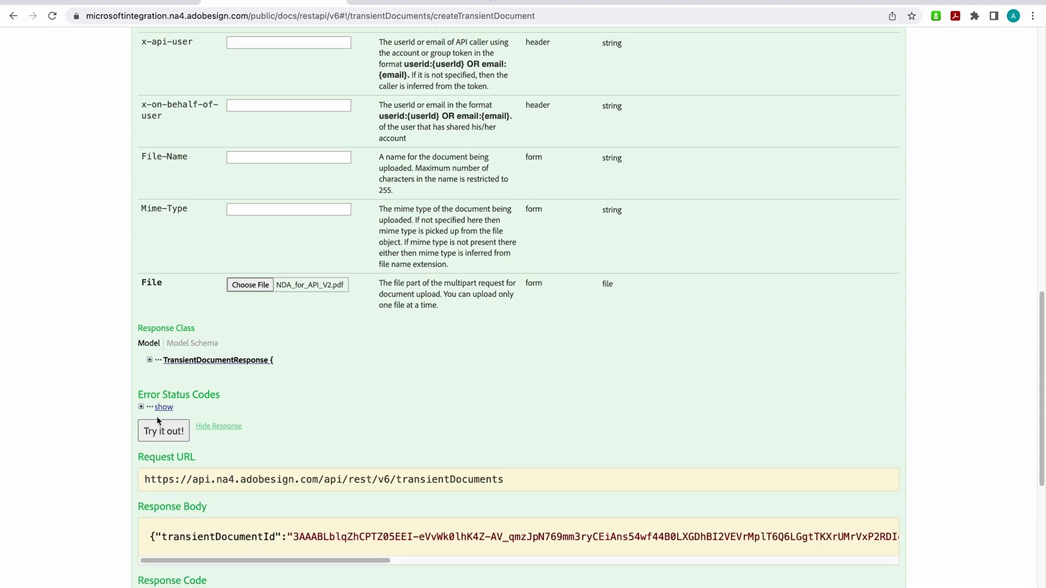
- Select the full transientDocumentId value in the 201 response body
{"action": "scroll", "coordinate": [159, 414], "scroll_direction": "down", "scroll_amount": 4}
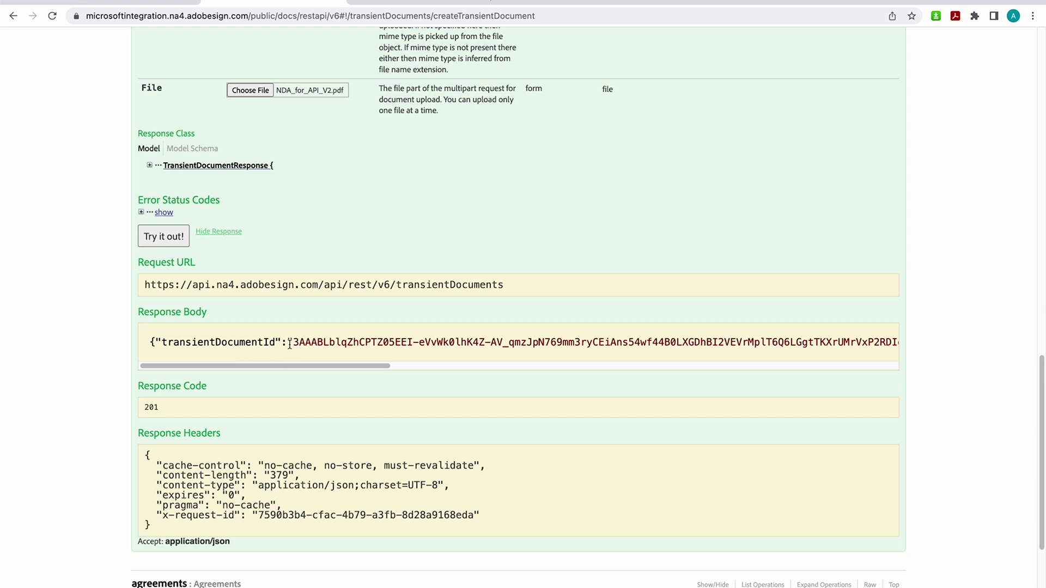
{"action": "left_click_drag", "start_coordinate": [295, 341], "coordinate": [887, 346]}
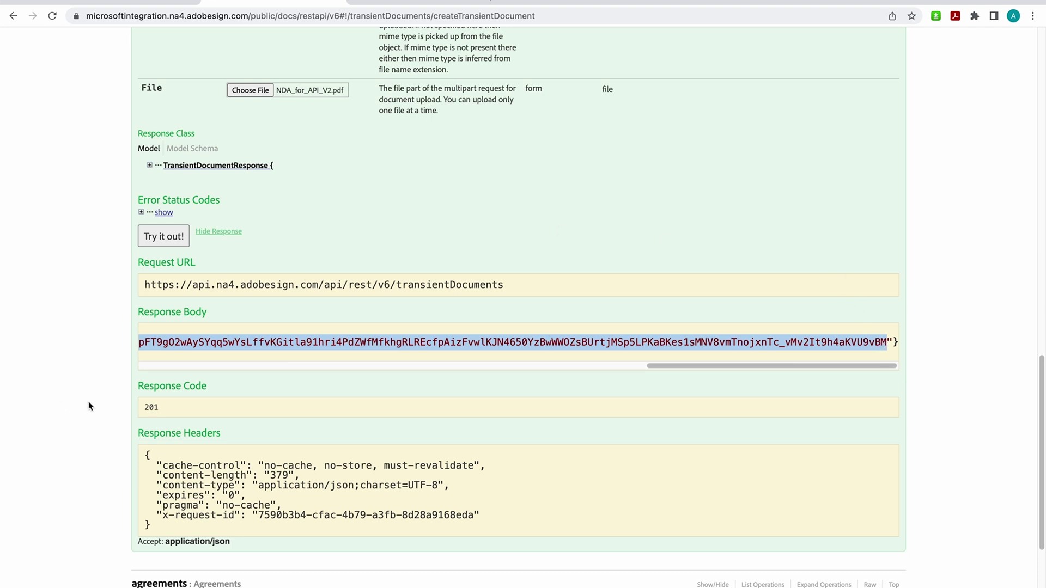
{"action": "scroll", "coordinate": [89, 404], "scroll_direction": "down", "scroll_amount": 2}
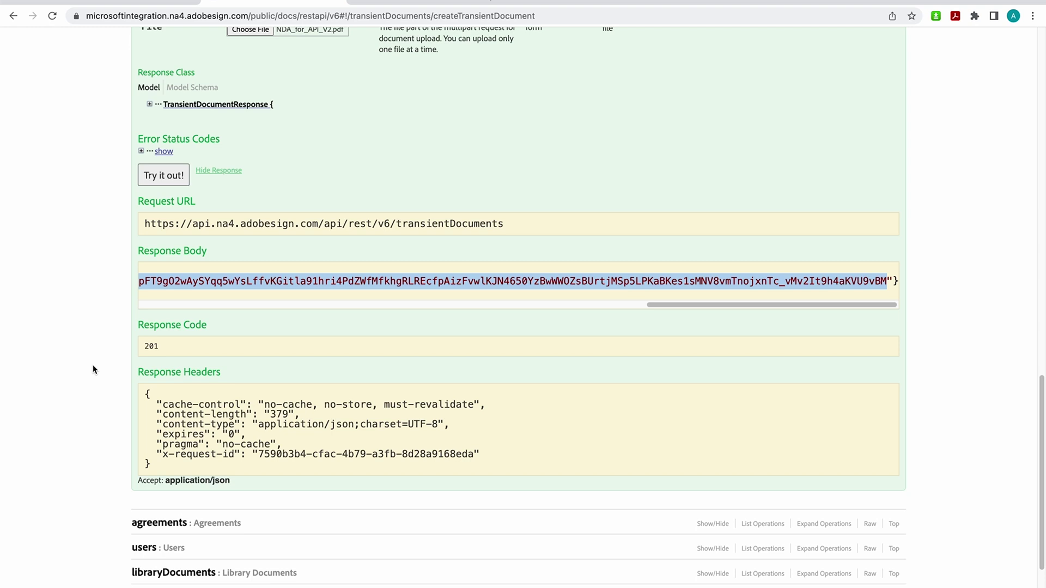
- Check the recipient role options on the compose page, then list the agreements API operations
{"action": "left_click", "coordinate": [138, 3]}
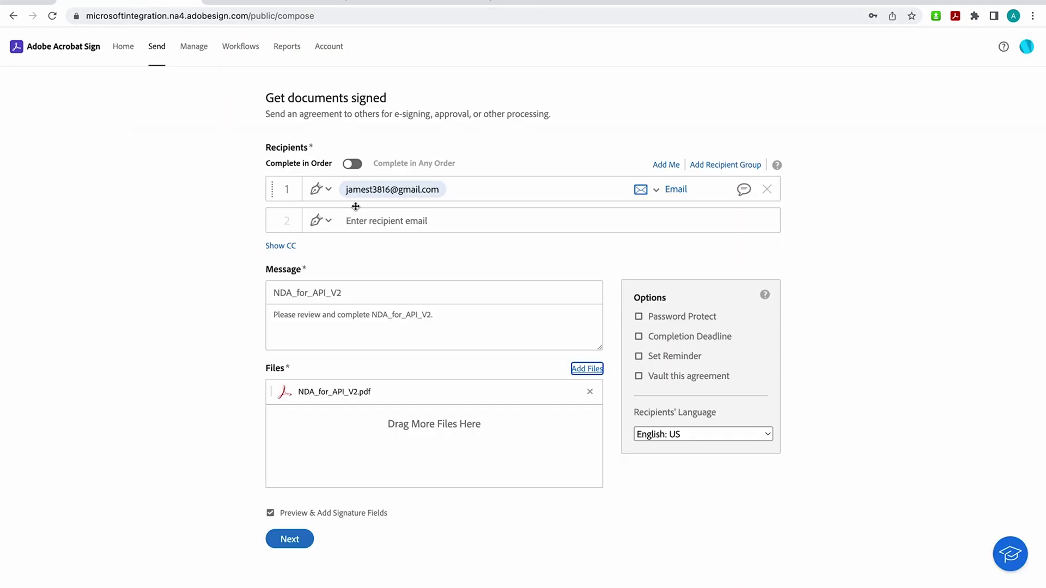
{"action": "left_click", "coordinate": [327, 190]}
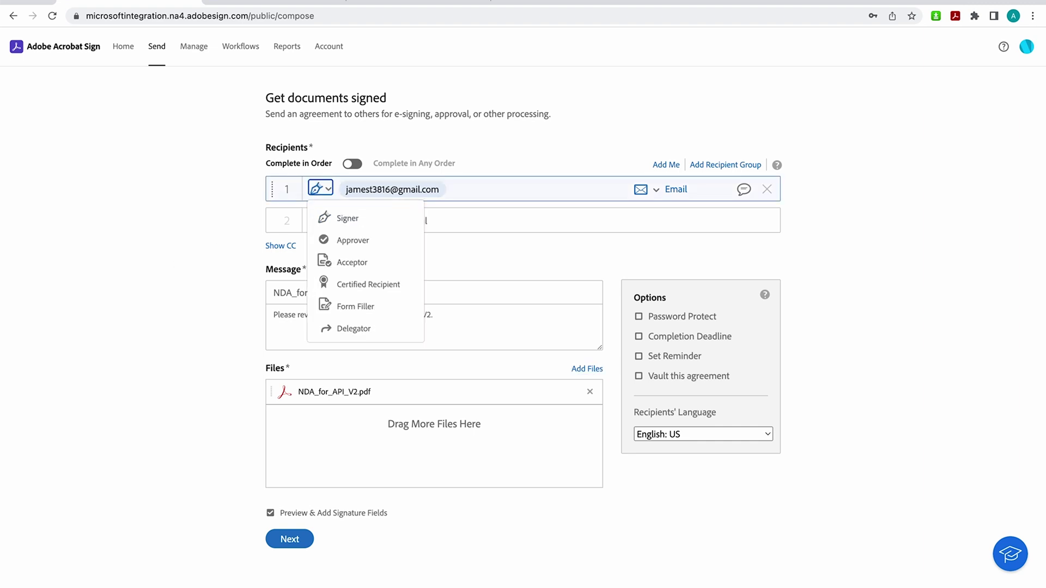
{"action": "left_click", "coordinate": [267, 3]}
{"action": "left_click", "coordinate": [159, 460]}
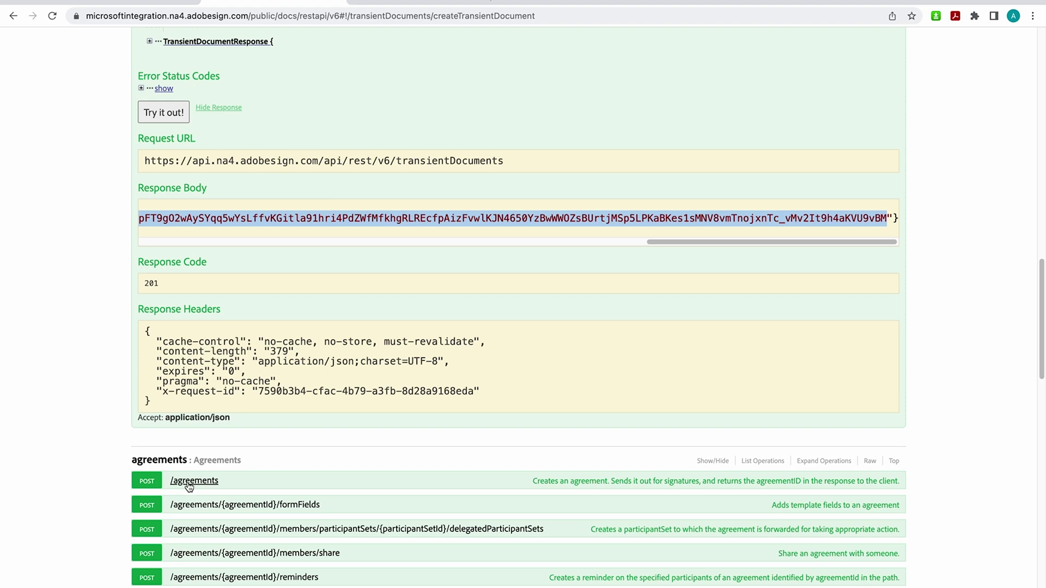
- Expand POST /agreements and scroll its Parameters table to the empty AgreementInfo box
{"action": "left_click", "coordinate": [189, 485]}
{"action": "scroll", "coordinate": [189, 483], "scroll_direction": "down", "scroll_amount": 6}
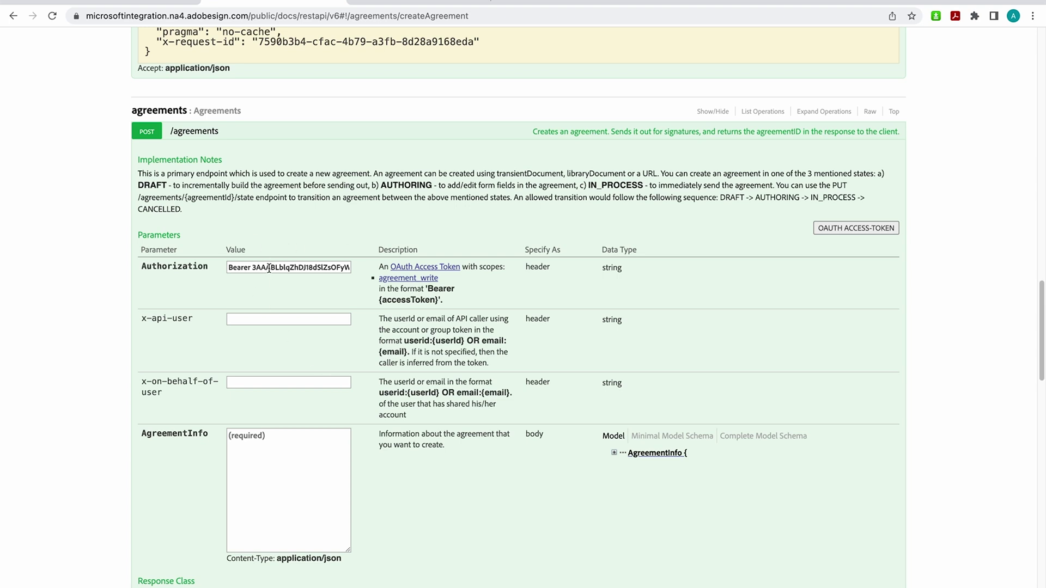
{"action": "scroll", "coordinate": [271, 267], "scroll_direction": "down", "scroll_amount": 4}
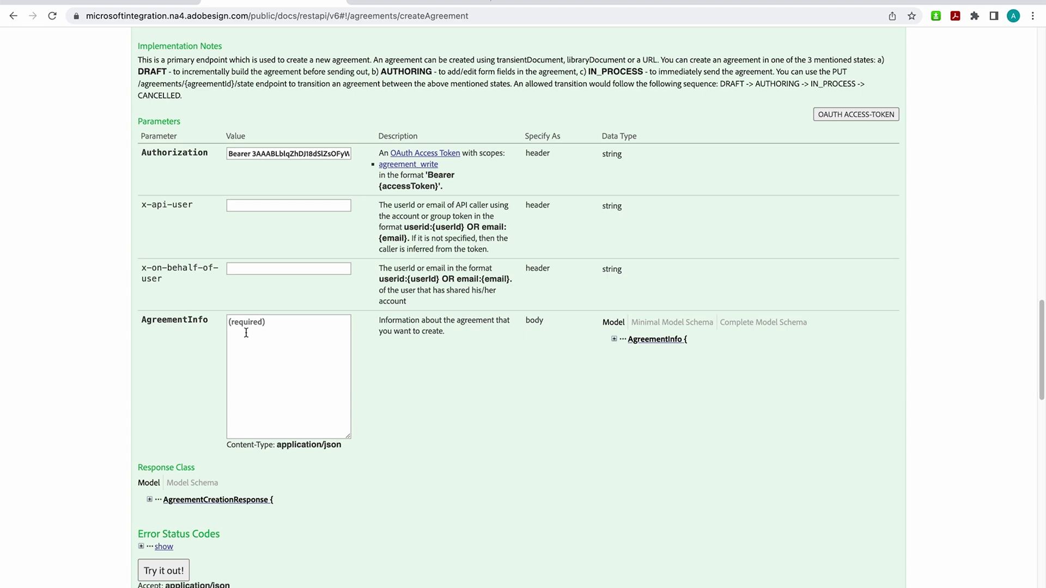
{"action": "scroll", "coordinate": [261, 394], "scroll_direction": "up", "scroll_amount": 1}
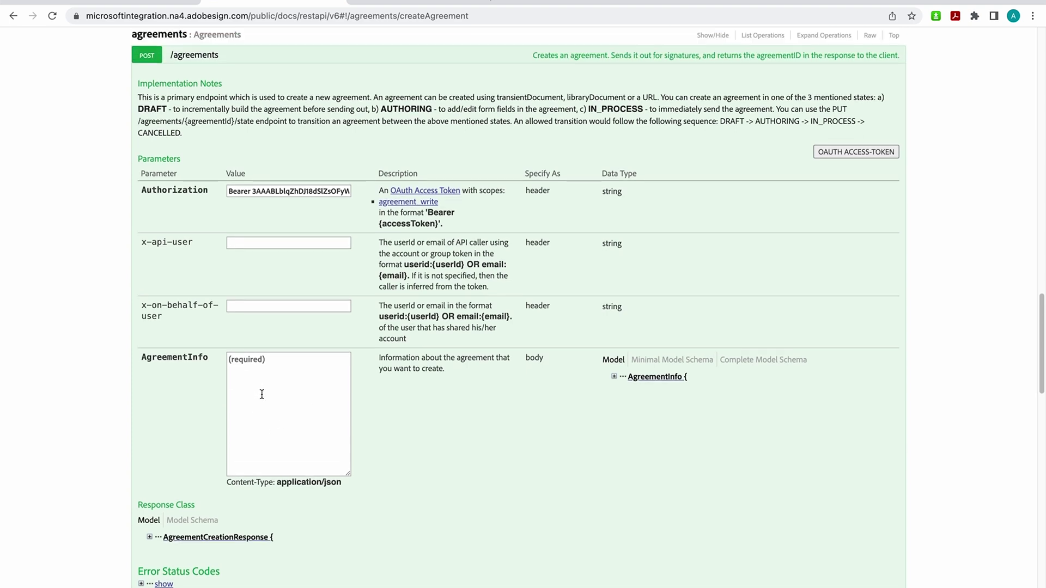
{"action": "scroll", "coordinate": [262, 397], "scroll_direction": "up", "scroll_amount": 2}
{"action": "scroll", "coordinate": [267, 376], "scroll_direction": "down", "scroll_amount": 2}
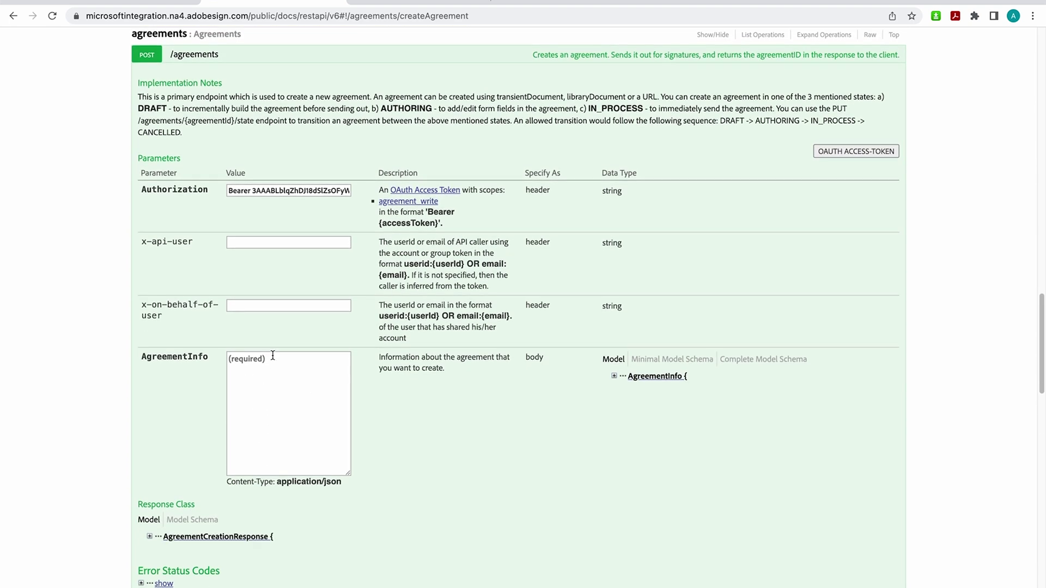
- Show AgreementInfo's Minimal Model Schema and scroll through its JSON to the state field
{"action": "left_click", "coordinate": [663, 361]}
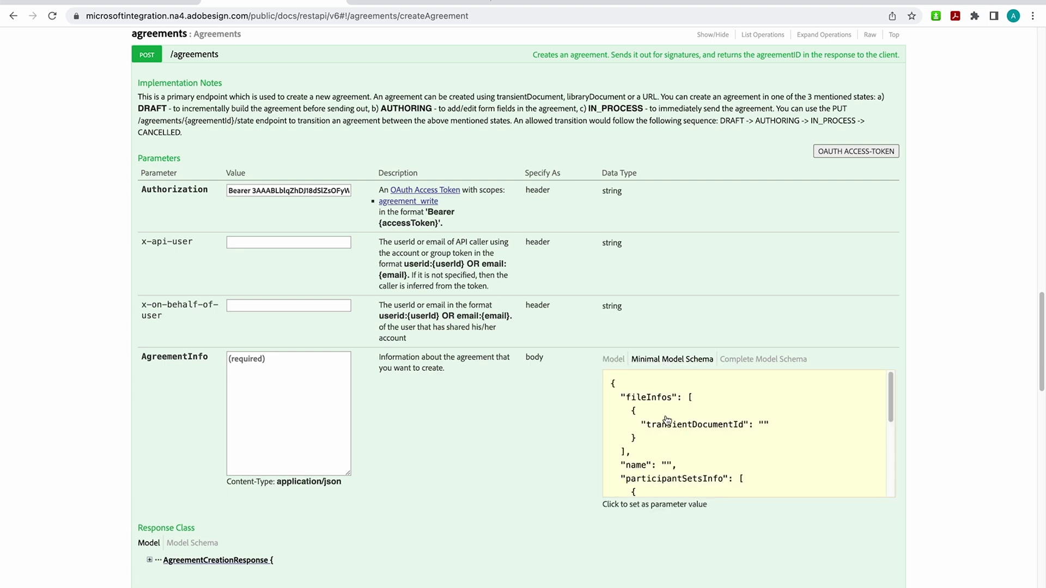
{"action": "scroll", "coordinate": [663, 428], "scroll_direction": "down", "scroll_amount": 2}
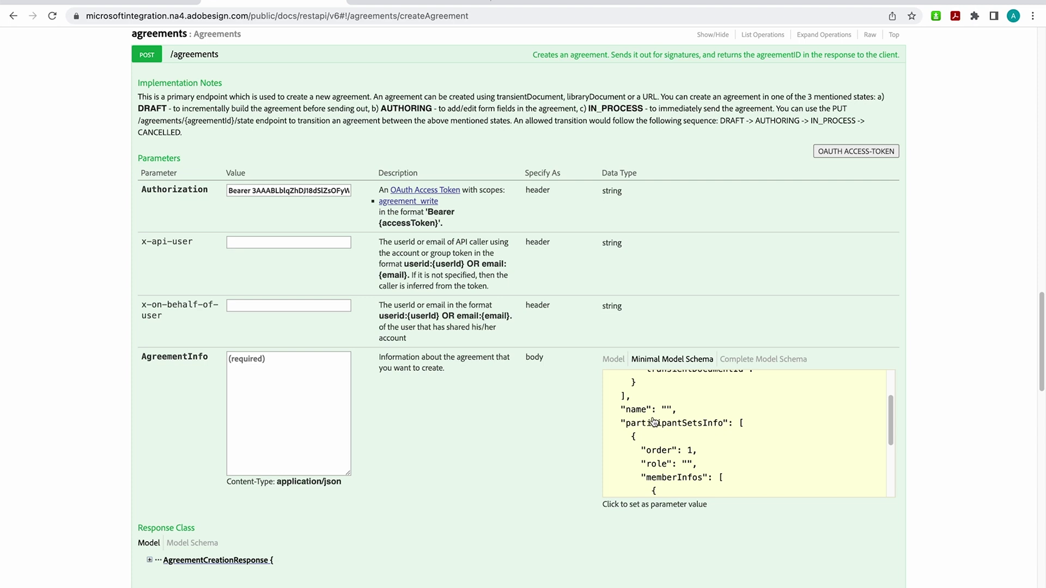
{"action": "scroll", "coordinate": [654, 425], "scroll_direction": "down", "scroll_amount": 1}
{"action": "scroll", "coordinate": [654, 425], "scroll_direction": "down", "scroll_amount": 2}
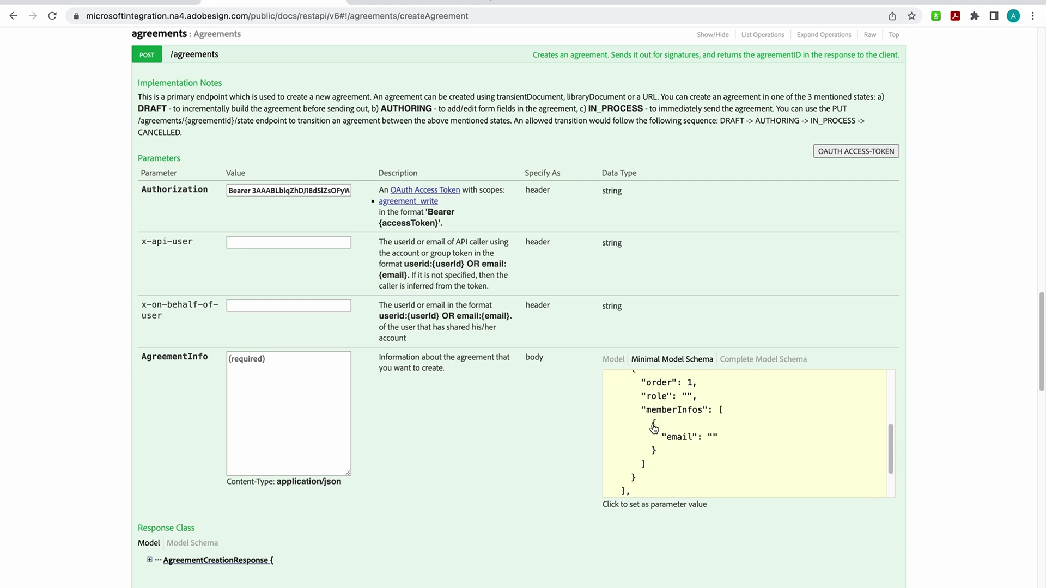
{"action": "scroll", "coordinate": [658, 432], "scroll_direction": "down", "scroll_amount": 1}
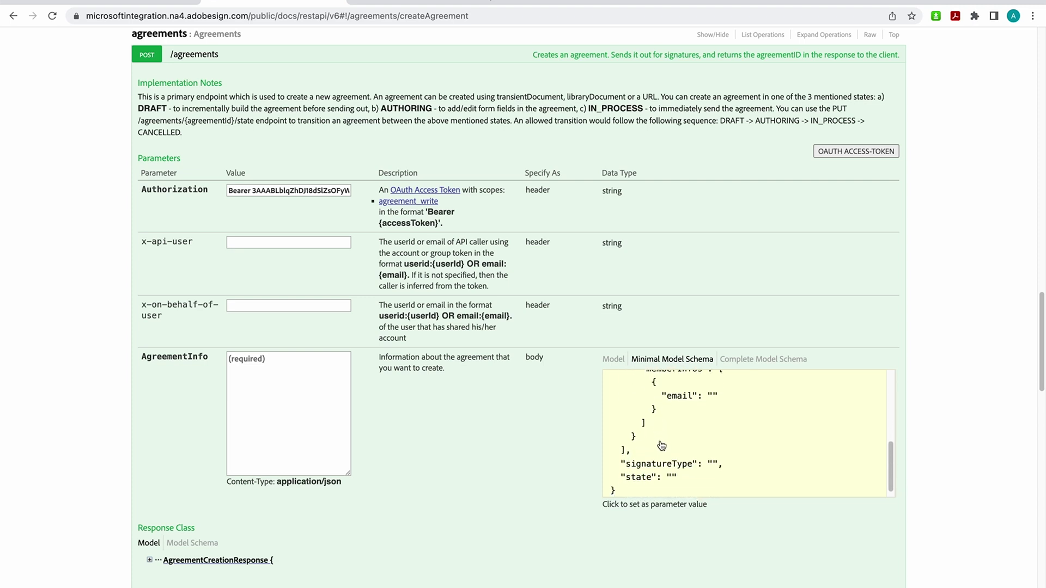
{"action": "scroll", "coordinate": [661, 452], "scroll_direction": "down", "scroll_amount": 1}
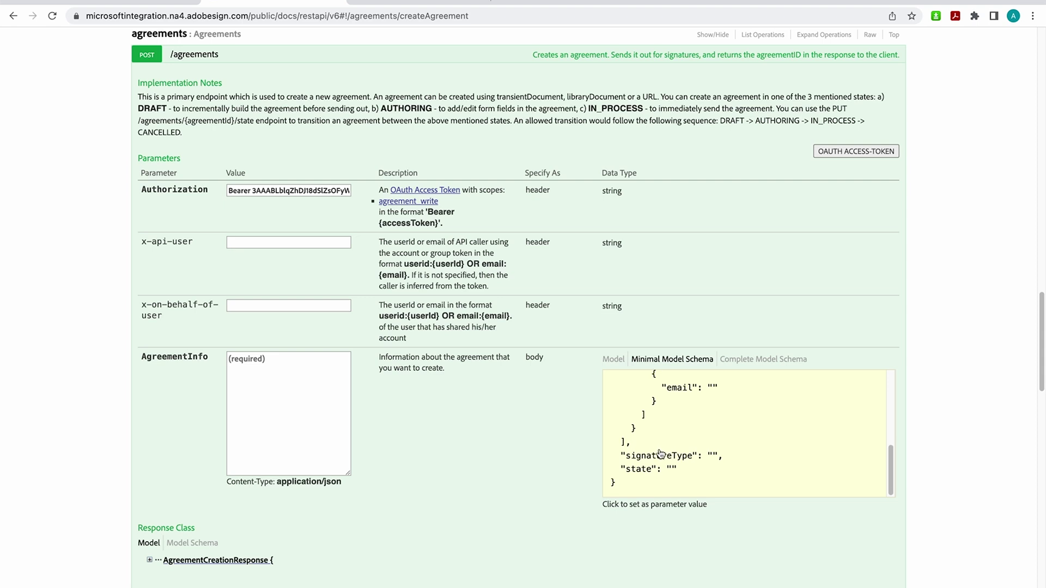